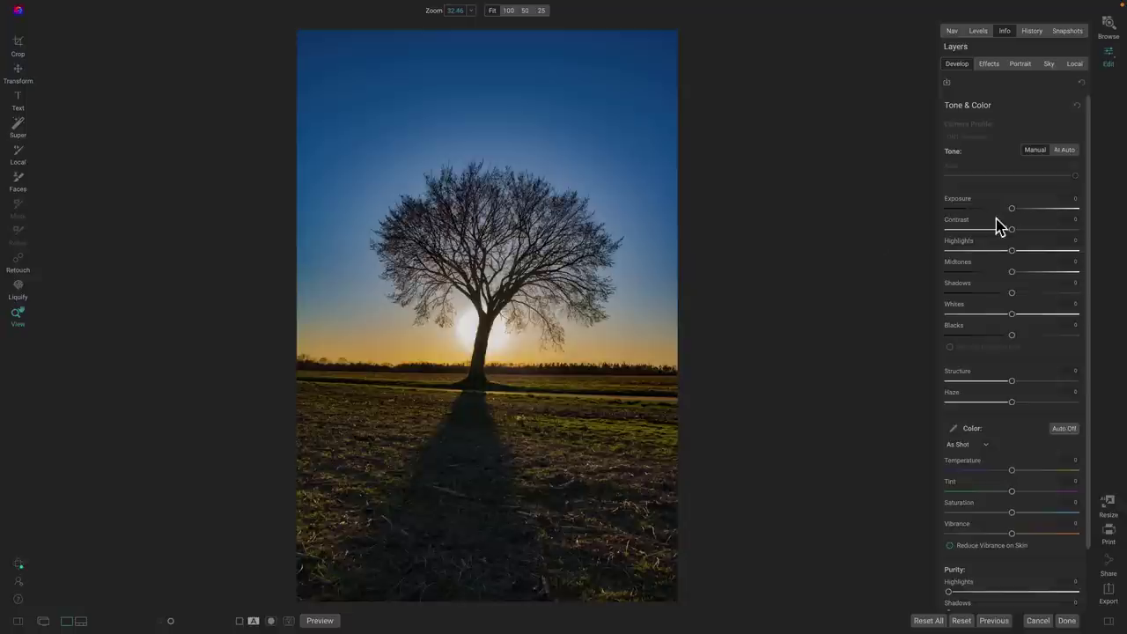
# - Reset the trial exposure, then add a Local adjustment AI-masked to Flora and Natural Ground
pyautogui.moveTo(1011, 209); pyautogui.dragTo(968, 210)
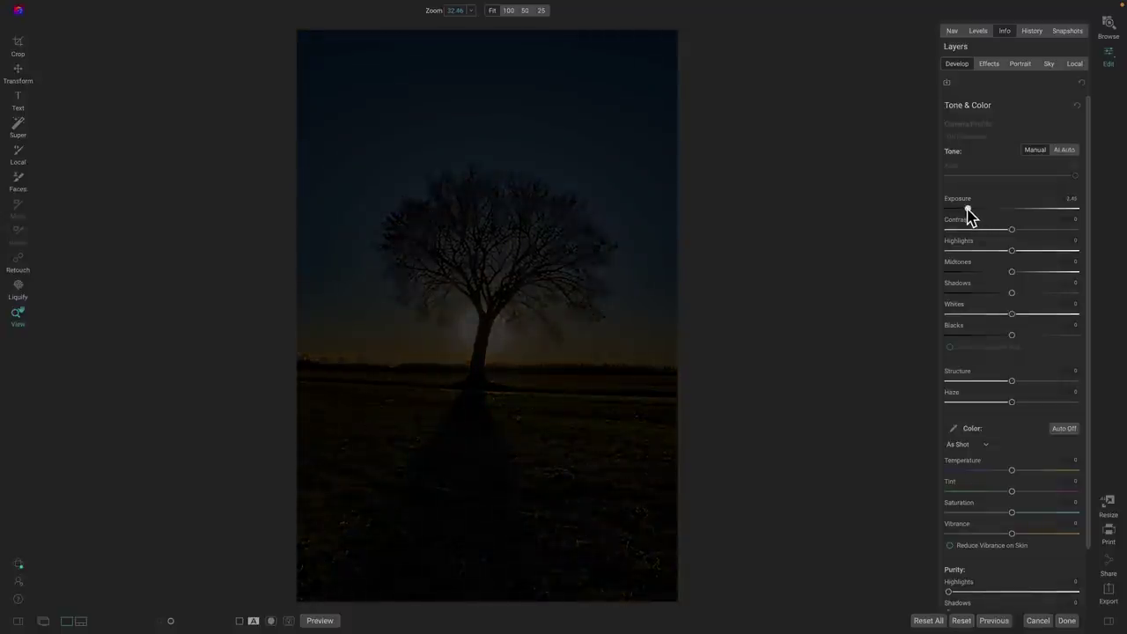
pyautogui.doubleClick(967, 209)
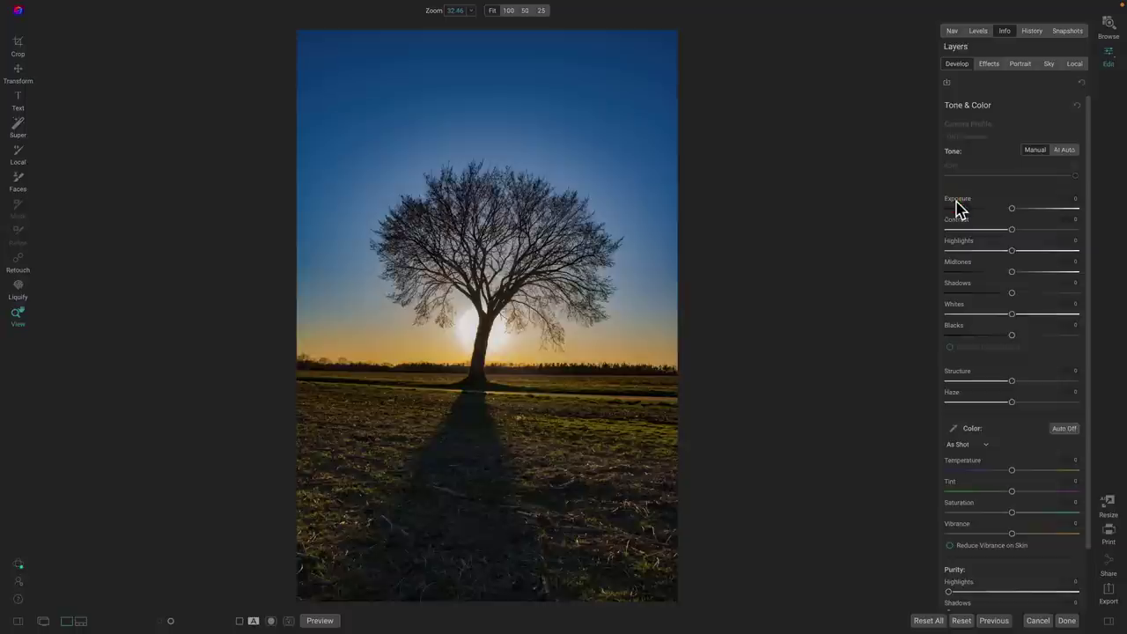
pyautogui.click(1075, 66)
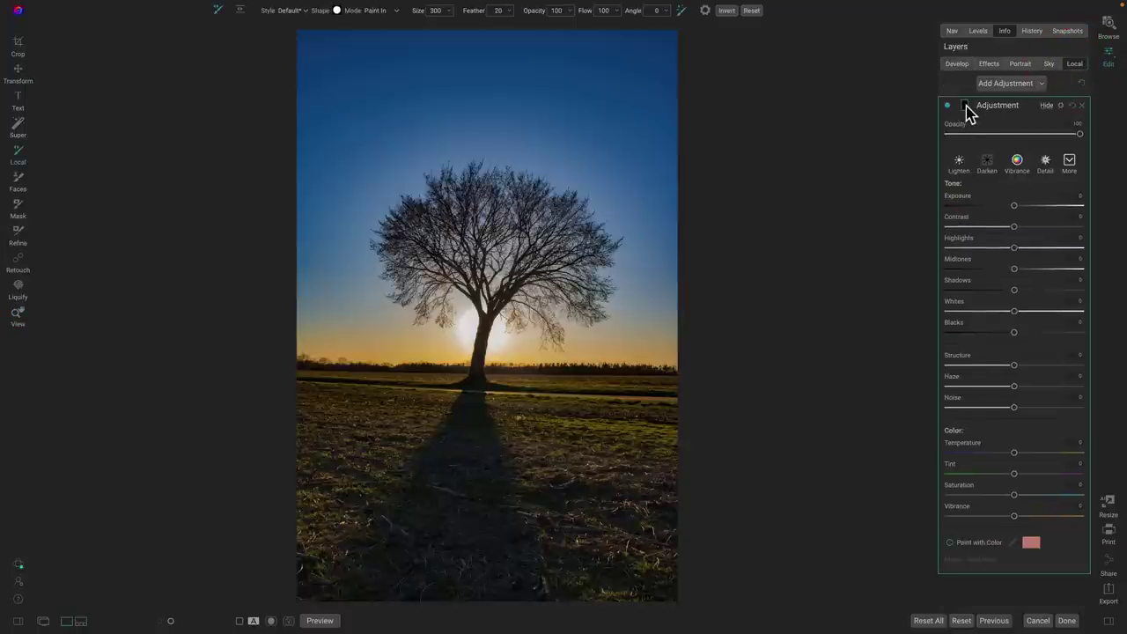
pyautogui.click(964, 106)
pyautogui.click(976, 158)
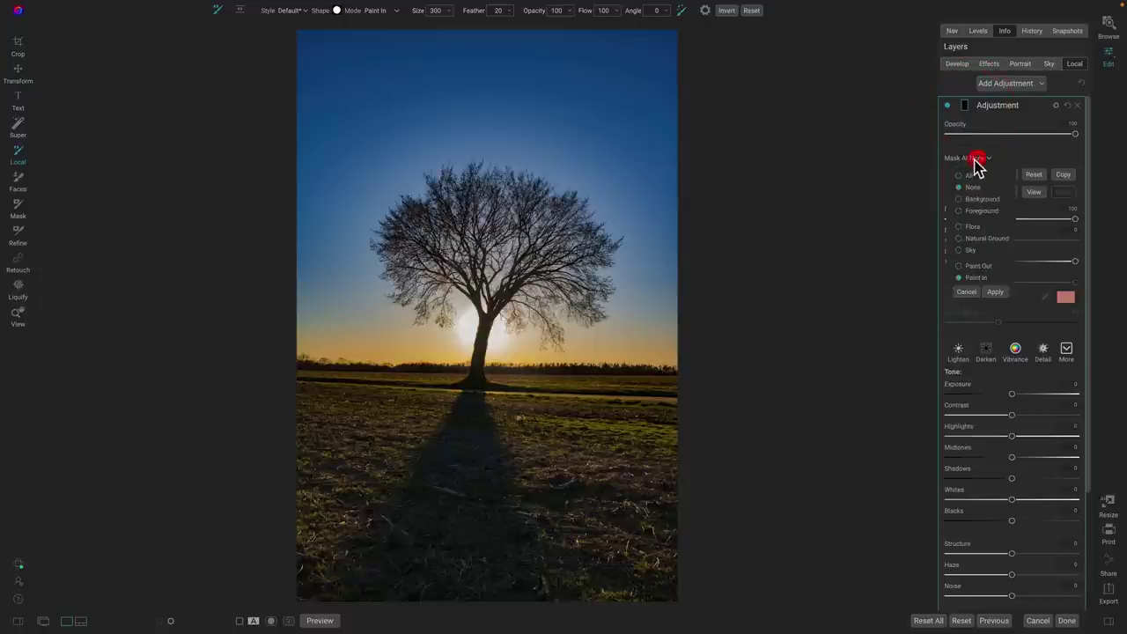
pyautogui.click(939, 225)
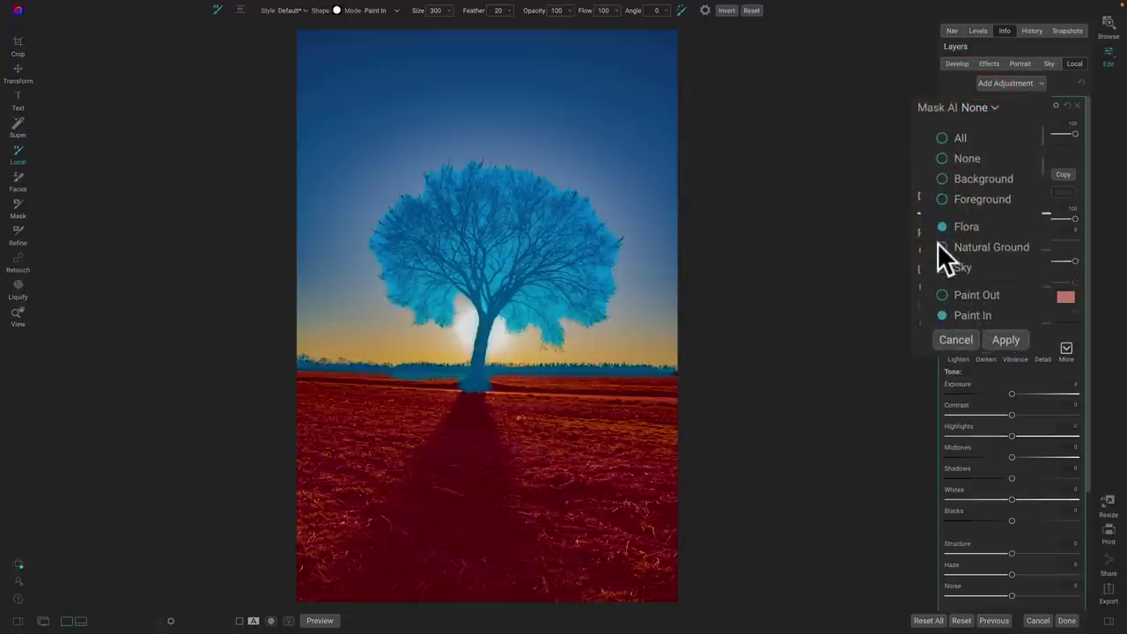
pyautogui.click(941, 246)
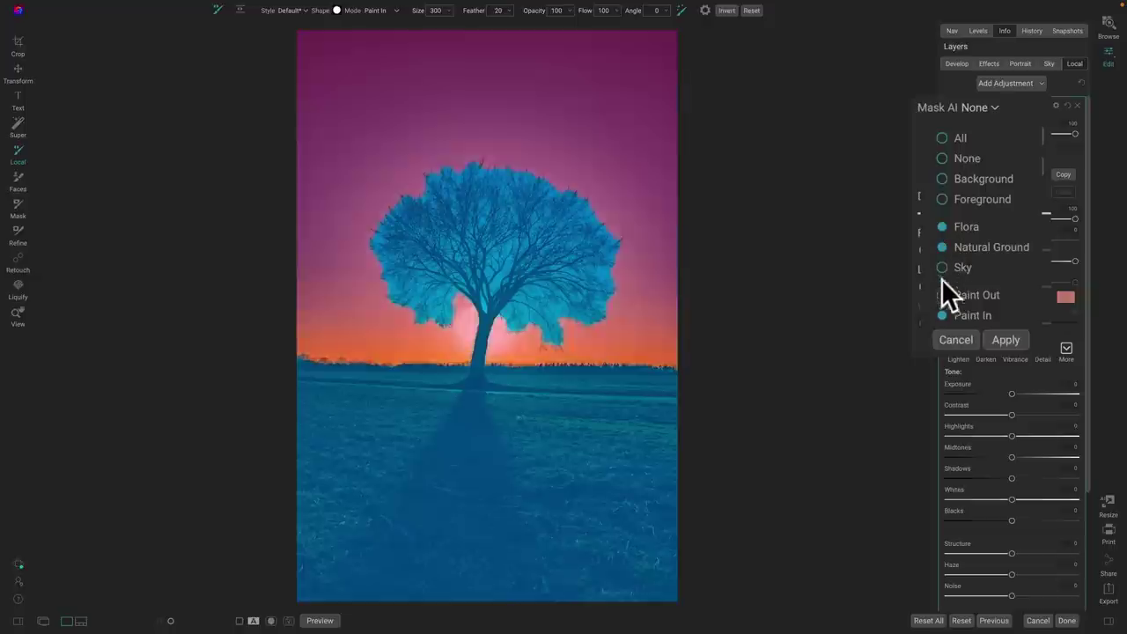
pyautogui.click(1008, 339)
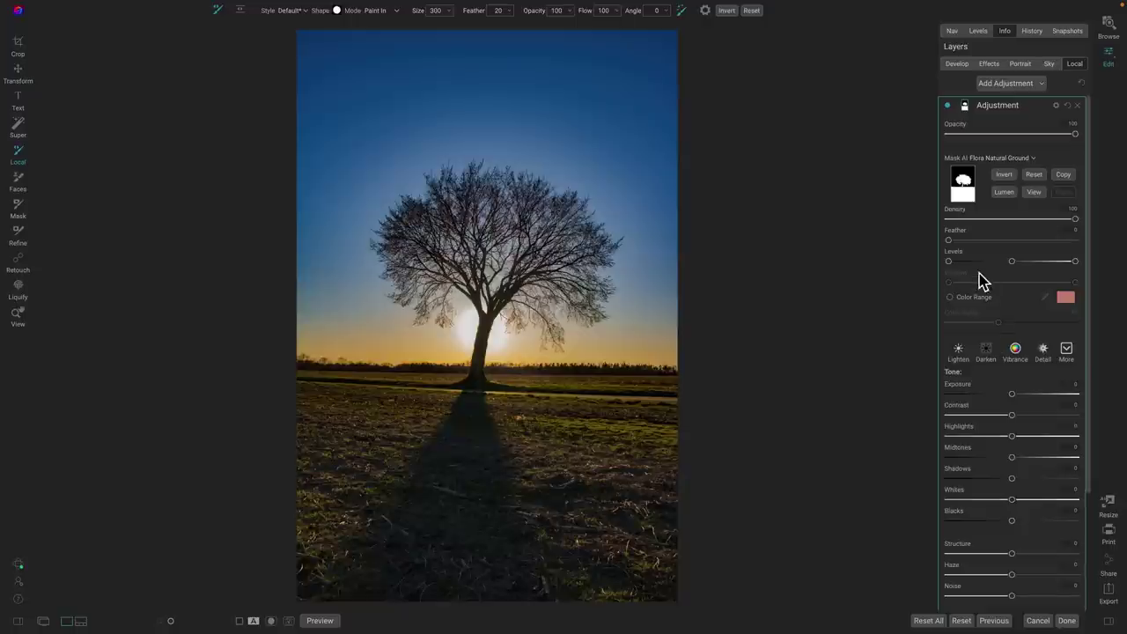
# - Set the local Exposure to -5 to black out the tree and ground, then view the mask
pyautogui.click(960, 280)
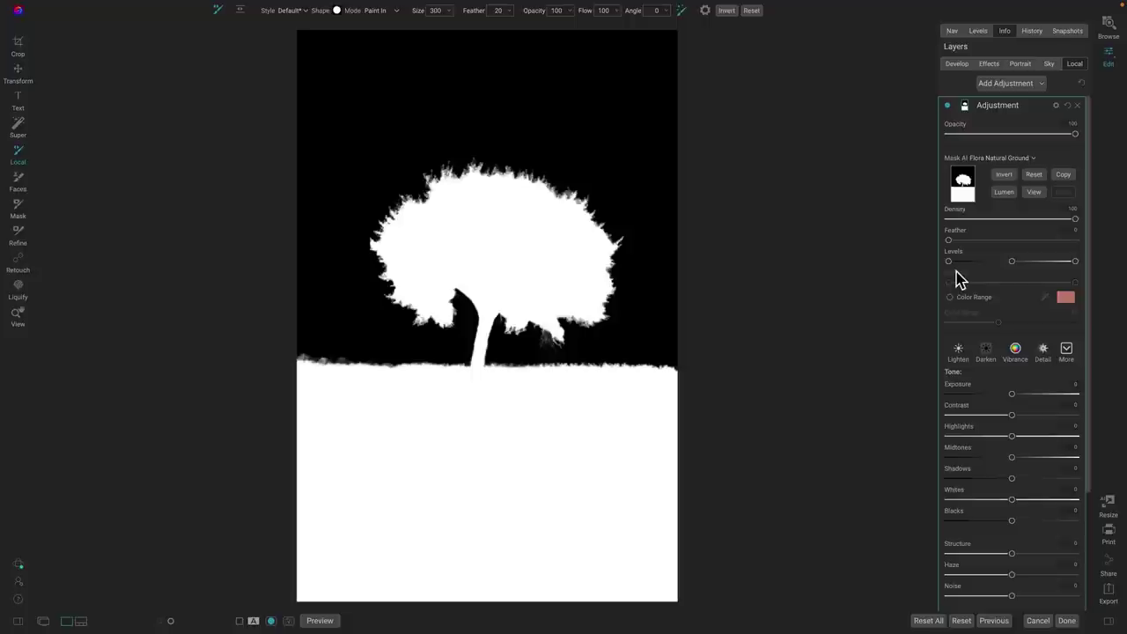
pyautogui.hotkey('ctrl', 'm')
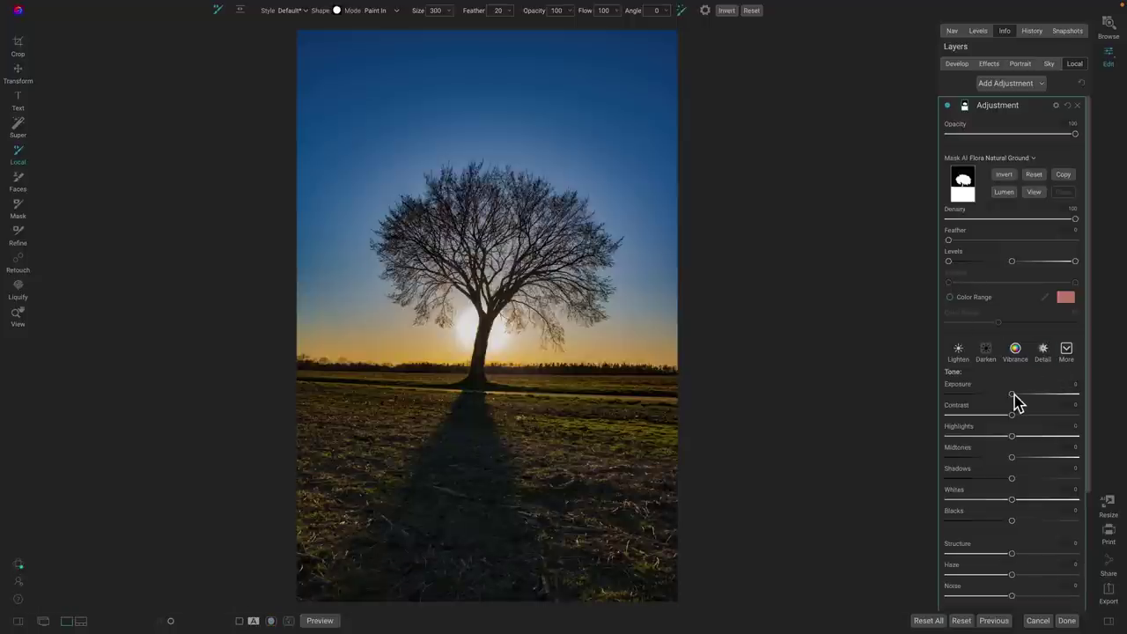
pyautogui.moveTo(1011, 393); pyautogui.dragTo(926, 390)
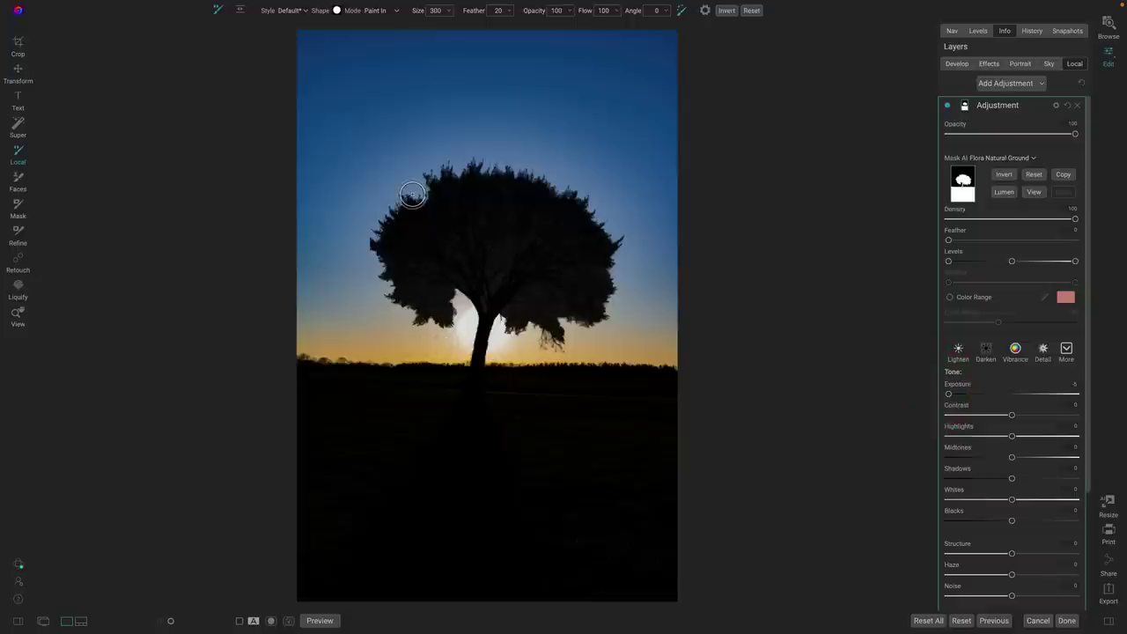
pyautogui.press('o')
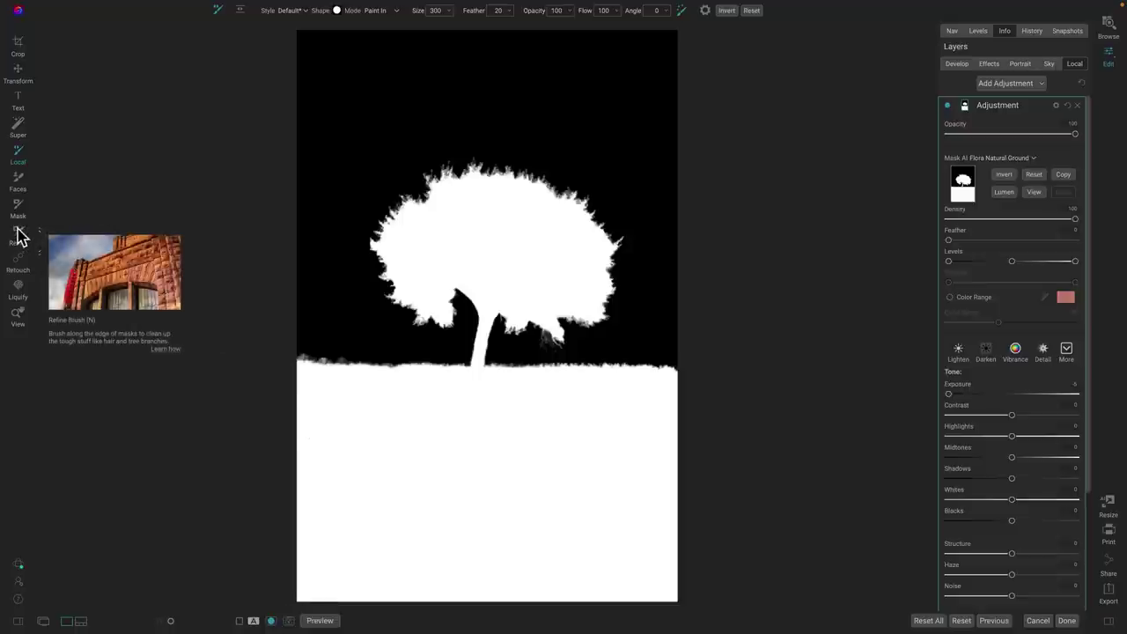
# - Set the Refine Brush to Paint Out with the Hair/Branches method
pyautogui.click(17, 236)
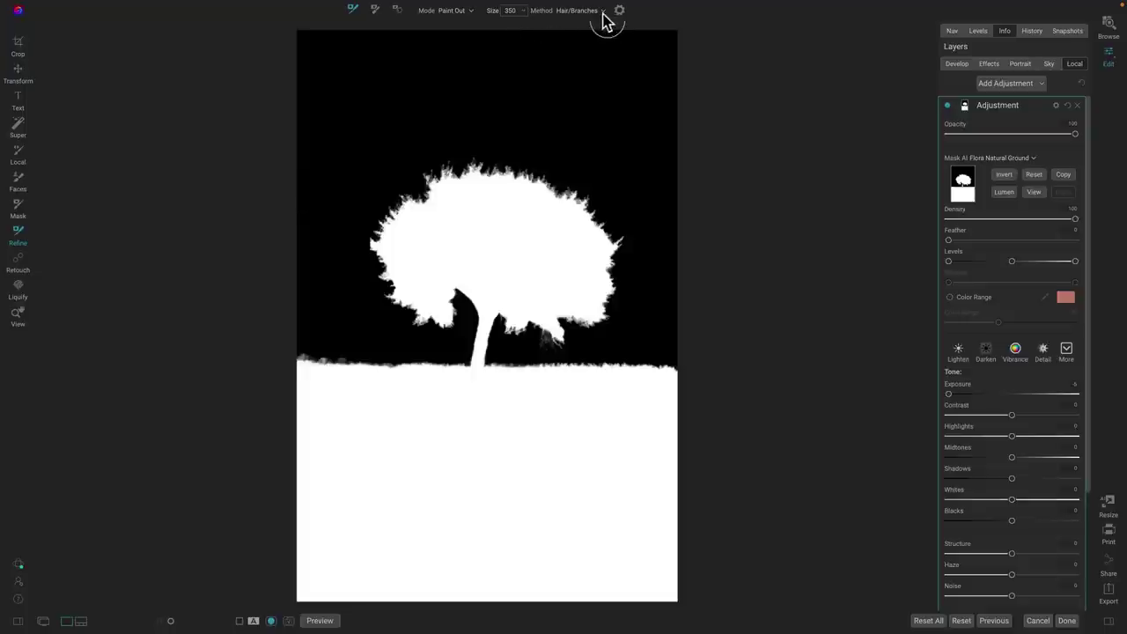
pyautogui.click(597, 17)
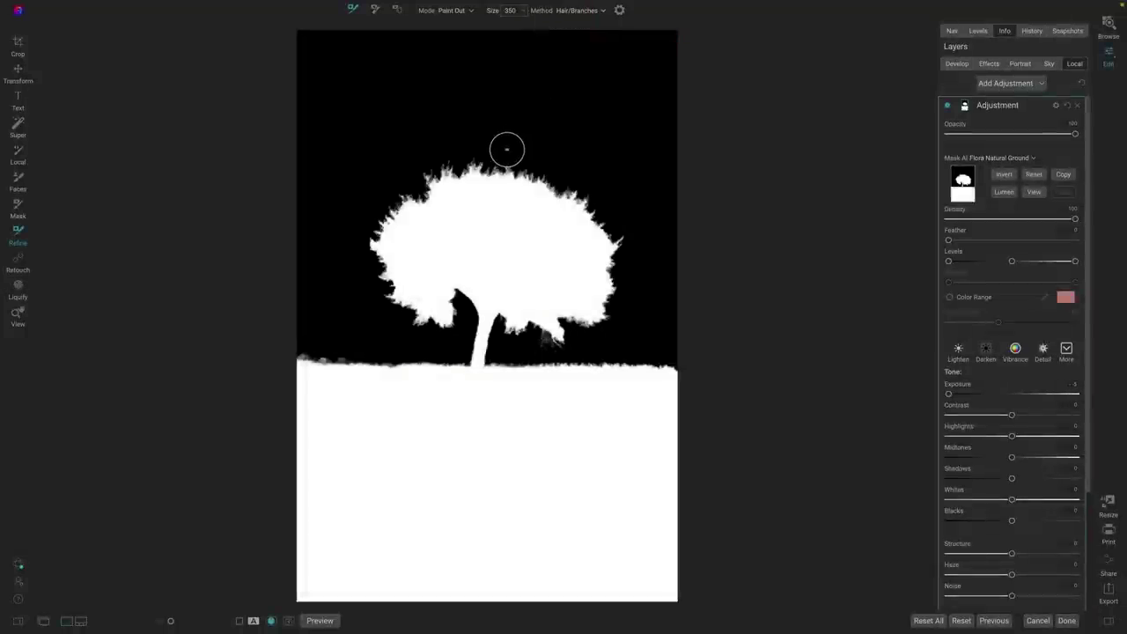
# - Enlarge the Refine Brush to size 500 and paint out sky between the tree's branches
pyautogui.scroll(3, 508, 149)
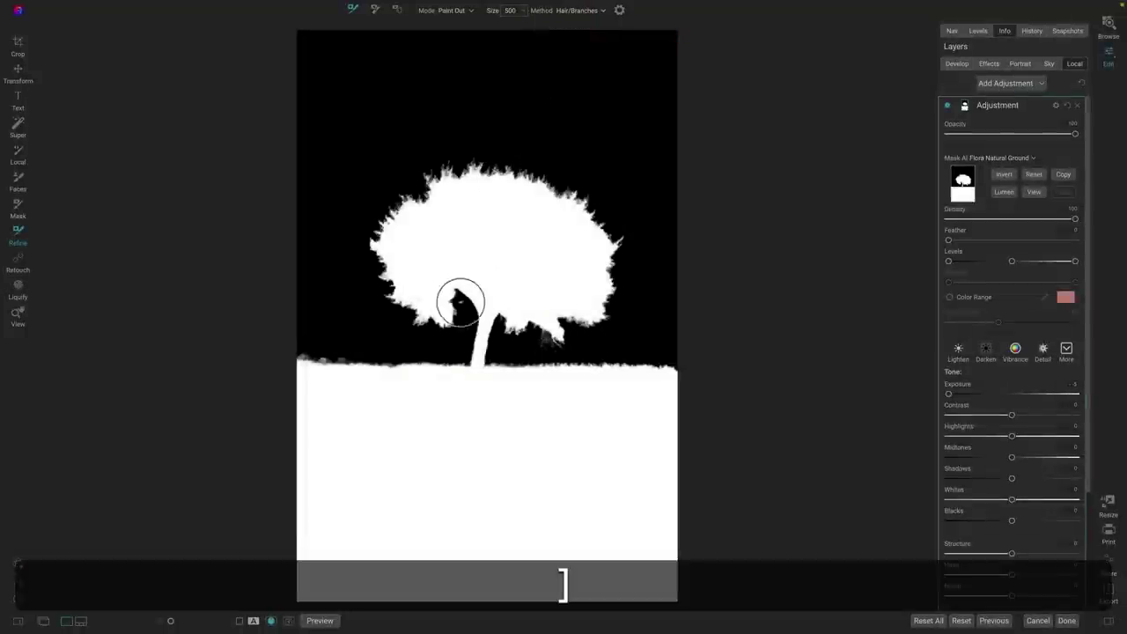
pyautogui.moveTo(473, 324)
pyautogui.mouseDown()
pyautogui.moveTo(510, 321)
pyautogui.moveTo(554, 331)
pyautogui.moveTo(606, 311)
pyautogui.moveTo(620, 268)
pyautogui.moveTo(599, 209)
pyautogui.moveTo(498, 175)
pyautogui.moveTo(437, 175)
pyautogui.moveTo(382, 229)
pyautogui.moveTo(385, 273)
pyautogui.moveTo(412, 302)
pyautogui.moveTo(472, 322)
pyautogui.moveTo(567, 306)
pyautogui.moveTo(578, 289)
pyautogui.moveTo(521, 229)
pyautogui.moveTo(571, 263)
pyautogui.moveTo(544, 216)
pyautogui.moveTo(460, 211)
pyautogui.moveTo(411, 242)
pyautogui.moveTo(470, 272)
pyautogui.moveTo(443, 279)
pyautogui.moveTo(526, 278)
pyautogui.moveTo(460, 247)
pyautogui.mouseUp()
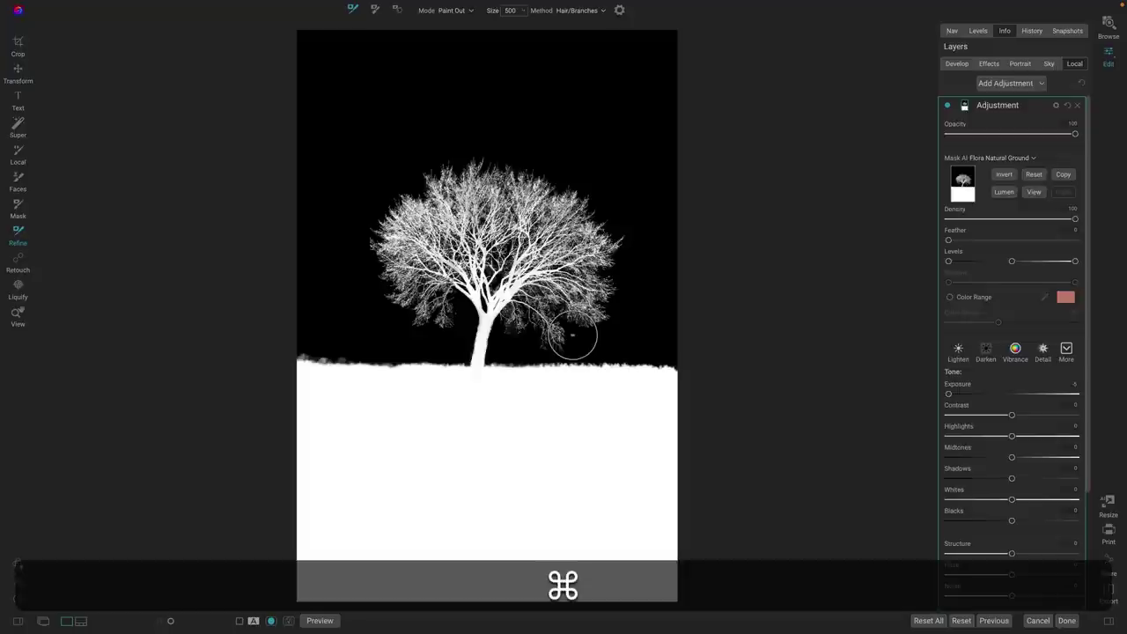
# - Zoom in and pan across the upper branches of the refined mask
pyautogui.press('super+equal')
pyautogui.press('super+equal')
pyautogui.press('super+equal')
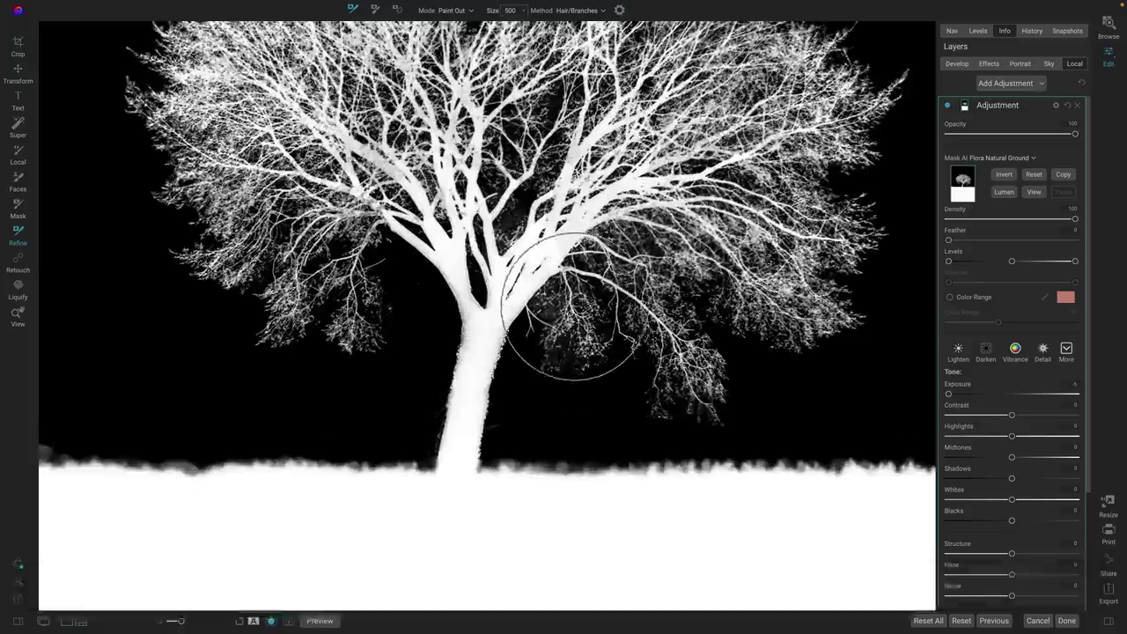
pyautogui.press('space')
pyautogui.moveTo(563, 259)
pyautogui.mouseDown()
pyautogui.moveTo(559, 320)
pyautogui.moveTo(607, 410)
pyautogui.moveTo(529, 374)
pyautogui.moveTo(555, 370)
pyautogui.mouseUp()
pyautogui.click(560, 357)
# - Return to the fitted photo view and toggle the adjustment to compare the silhouette
pyautogui.press('o')
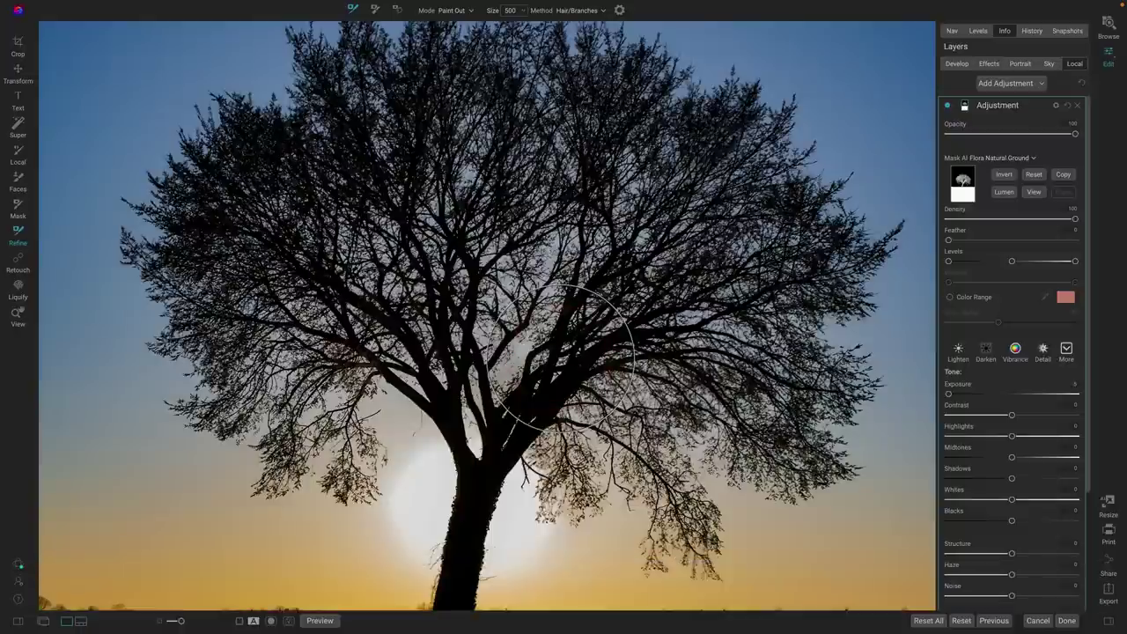
pyautogui.press('super')
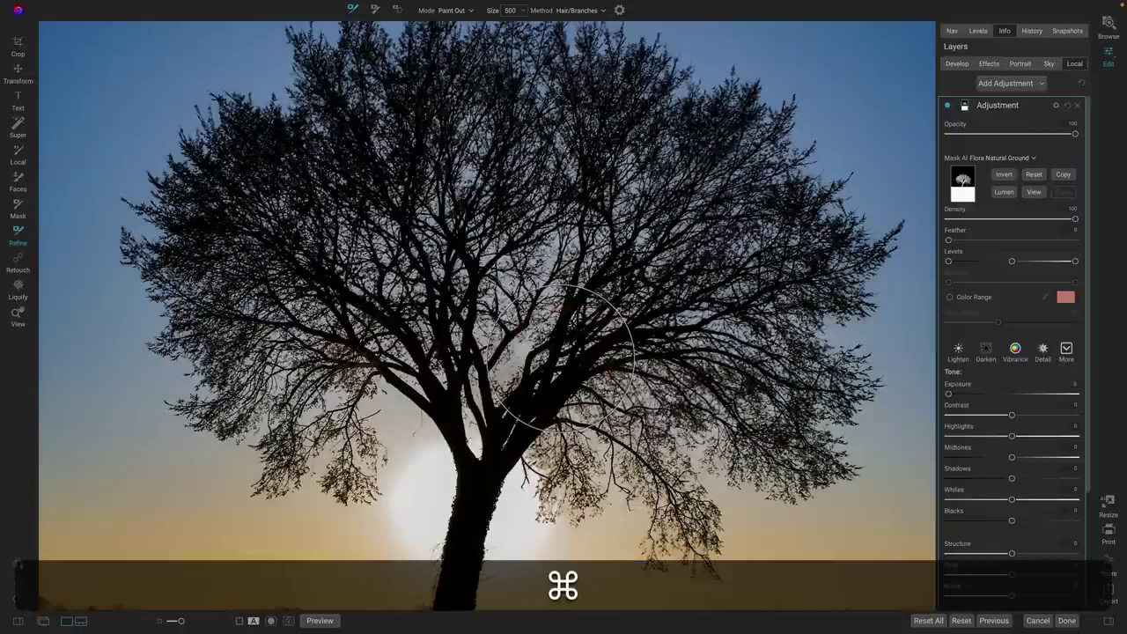
pyautogui.press('super+minus')
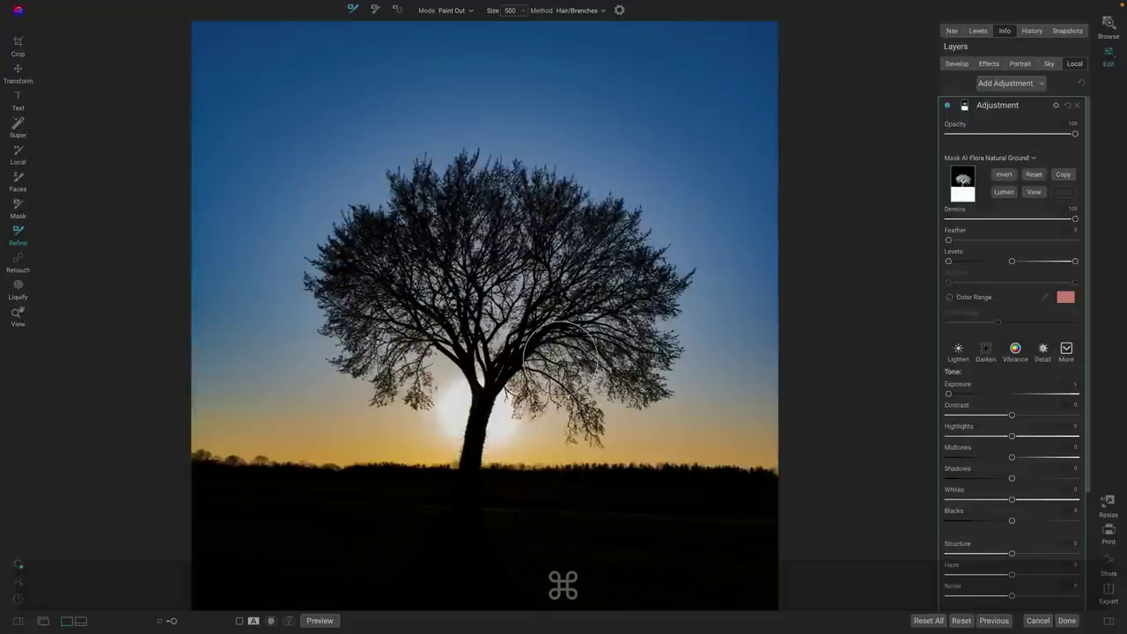
pyautogui.click(948, 106)
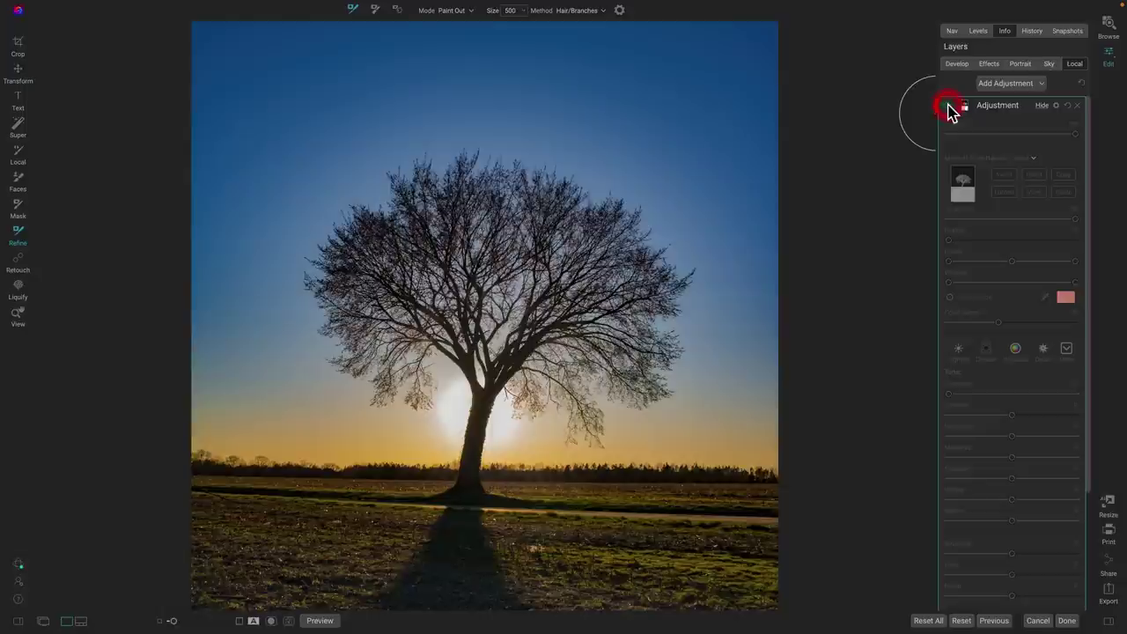
pyautogui.click(949, 107)
pyautogui.click(949, 107)
pyautogui.click(949, 106)
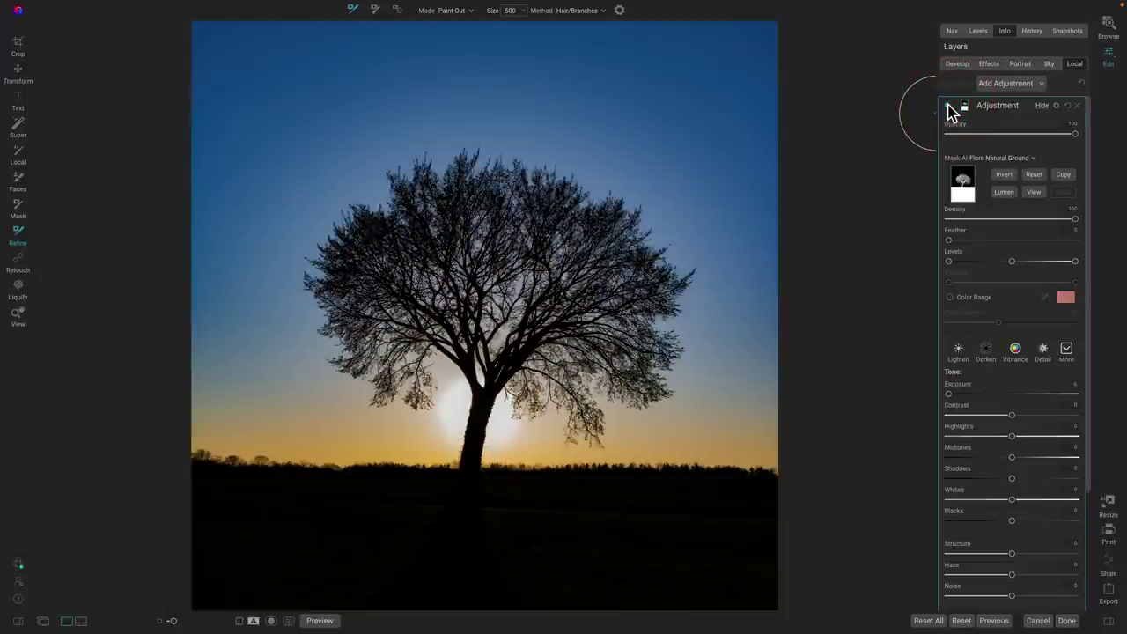
pyautogui.click(949, 106)
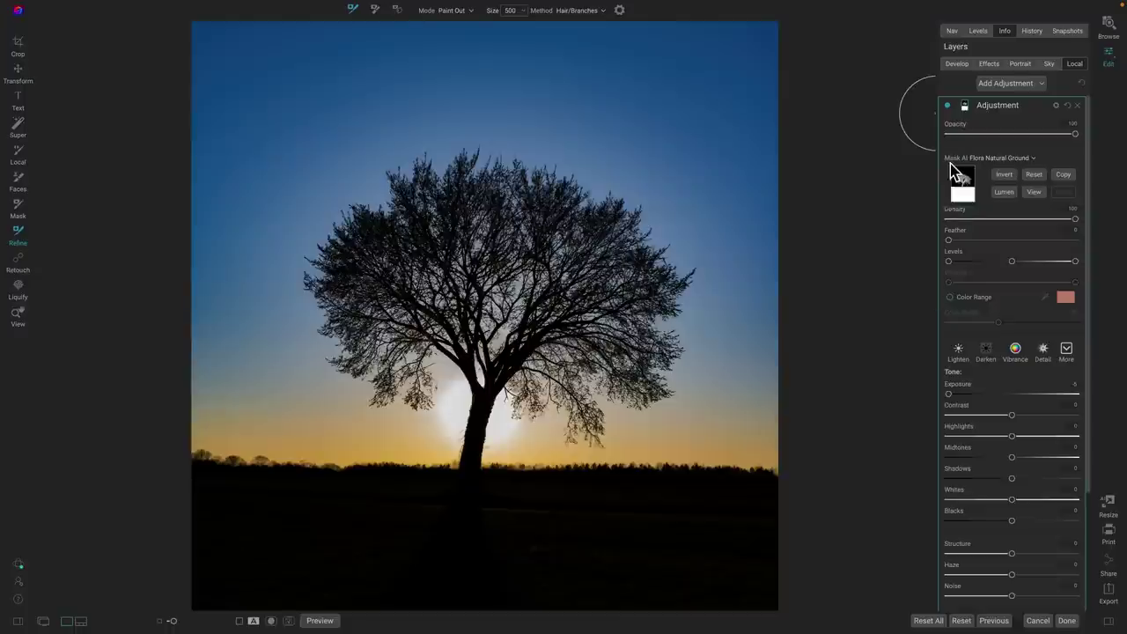
# - Raise the Develop Temperature to 260 for an orange-purple sky, comparing against the original
pyautogui.click(957, 63)
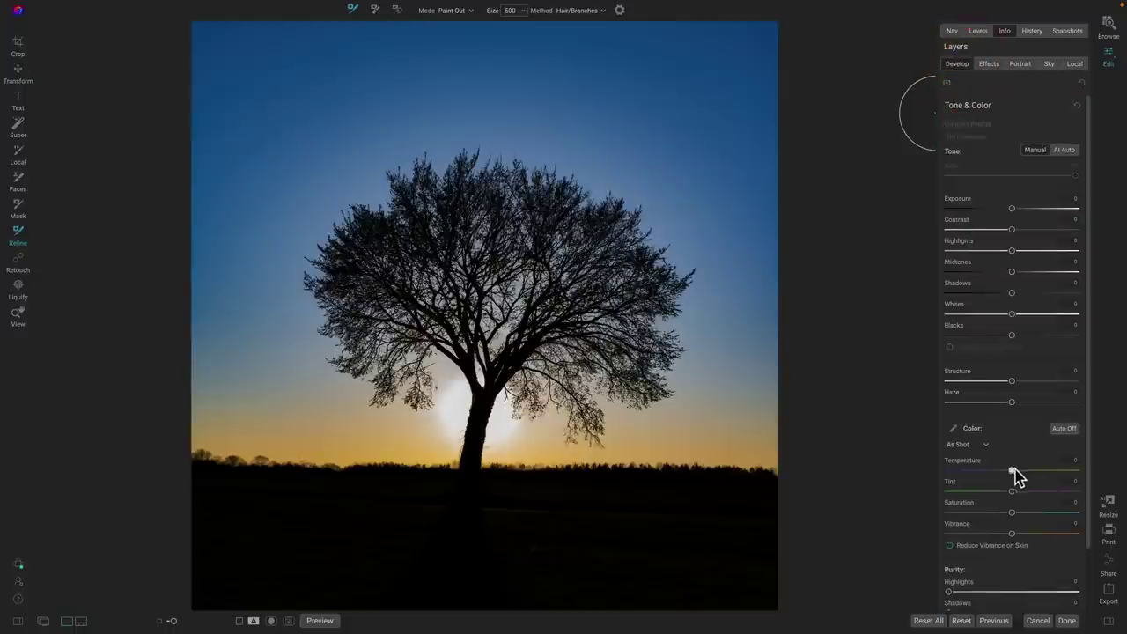
pyautogui.moveTo(1012, 470); pyautogui.dragTo(1031, 494)
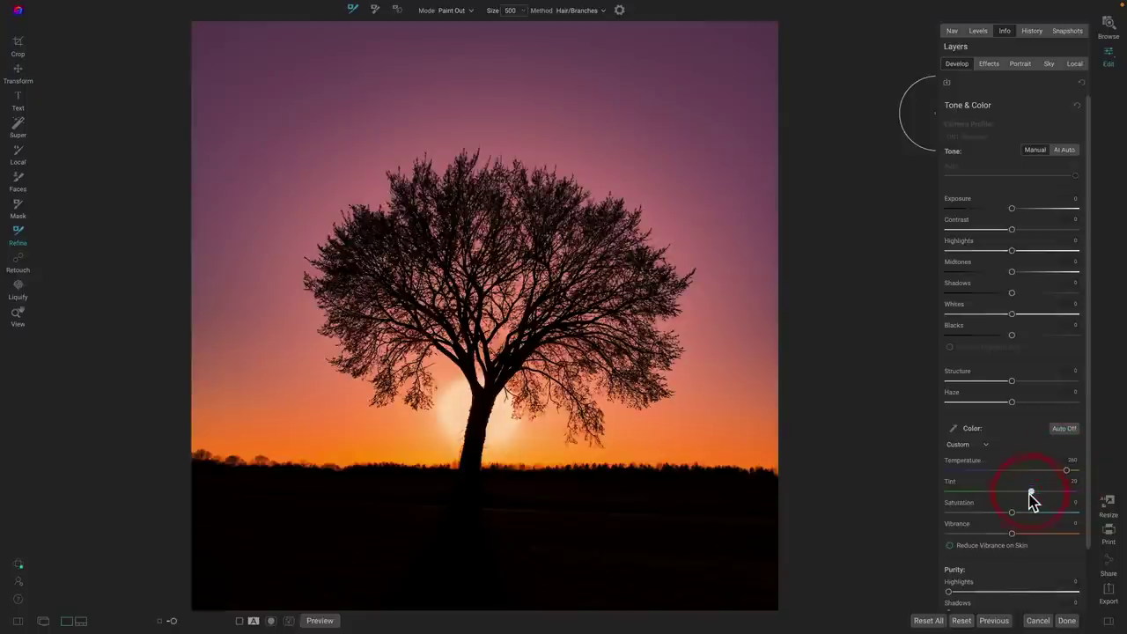
pyautogui.click(321, 621)
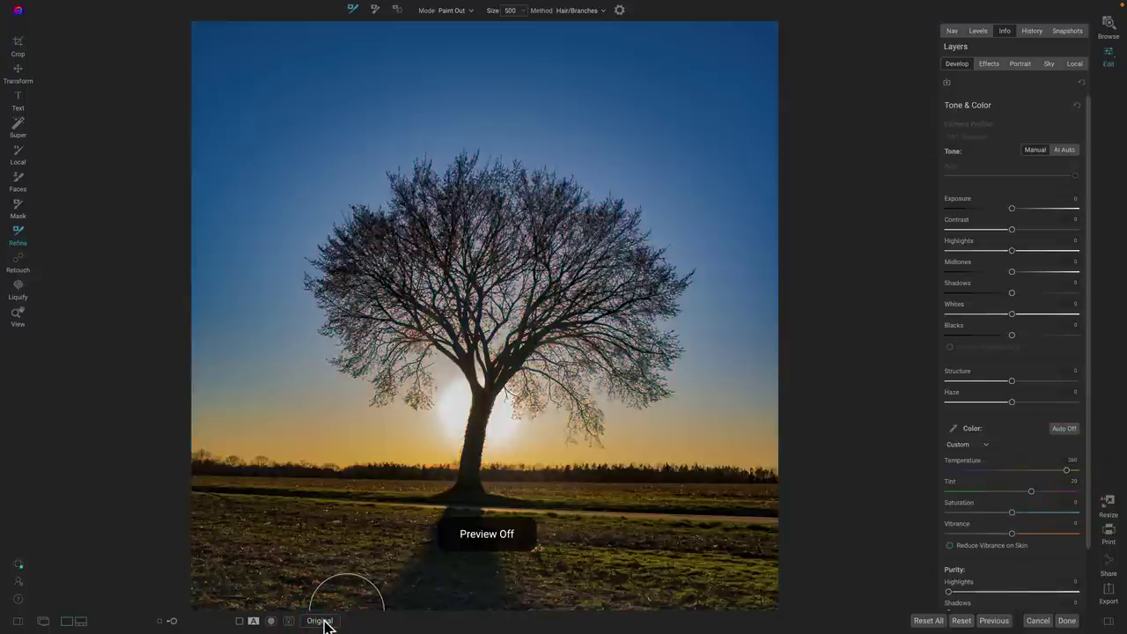
pyautogui.click(321, 621)
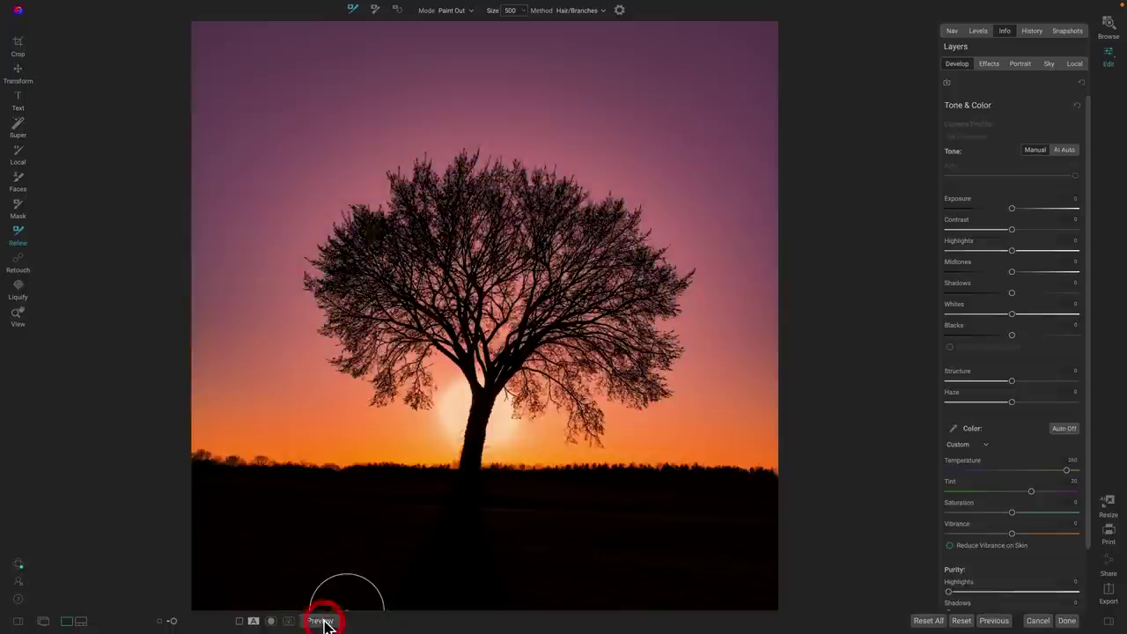